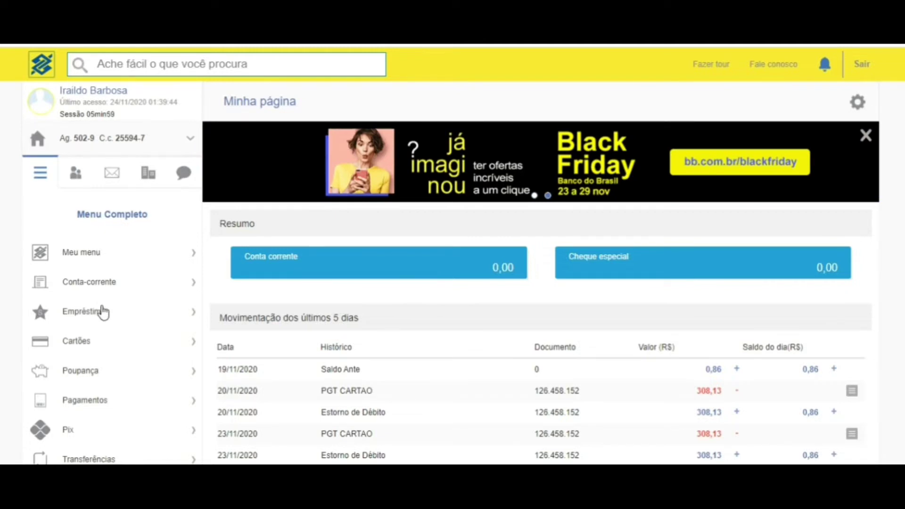
Step: Check the BB Crédito Renovação loan for payable instalments through the Pagamento parcela CDC loan service
click(96, 318)
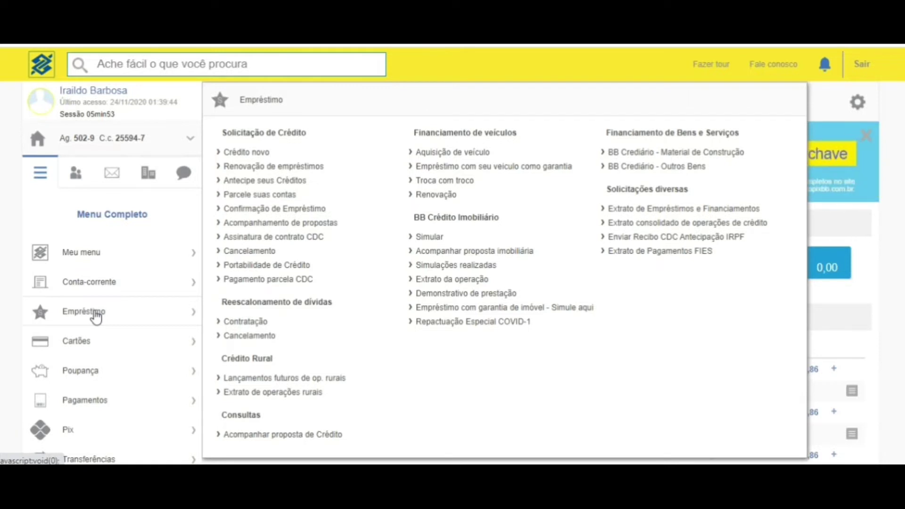
click(268, 280)
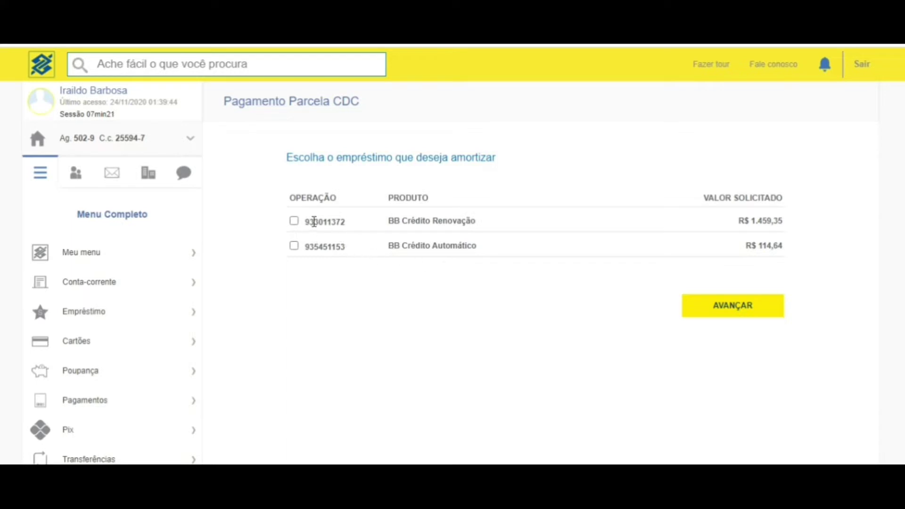
click(293, 221)
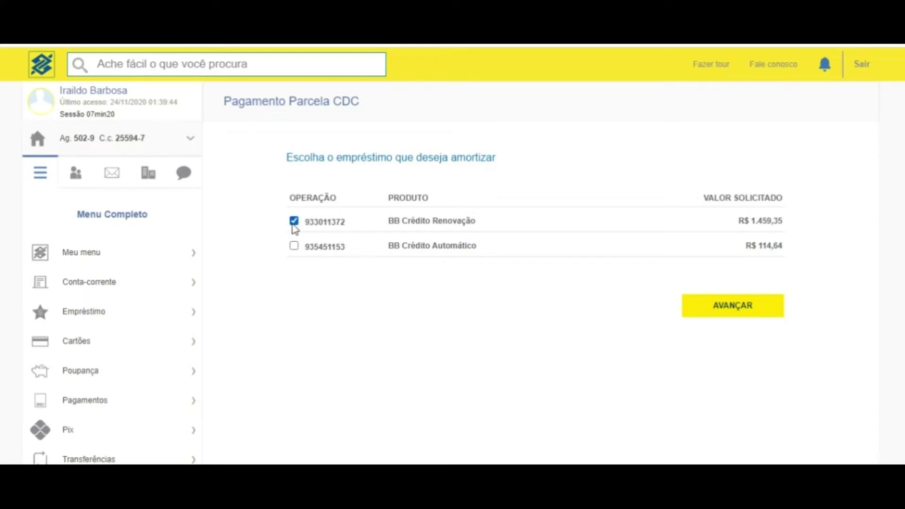
click(753, 316)
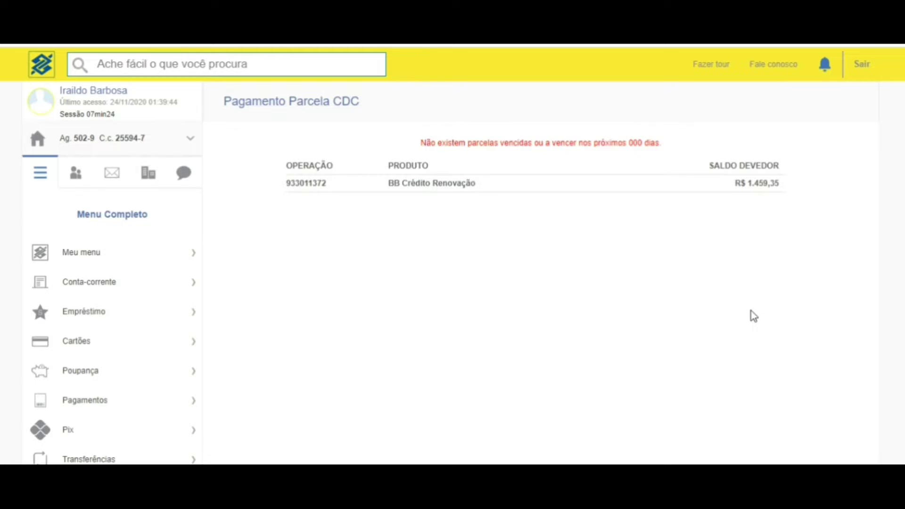
Step: Open the Parcele suas contas loan service and proceed to organize the listed debts
click(96, 309)
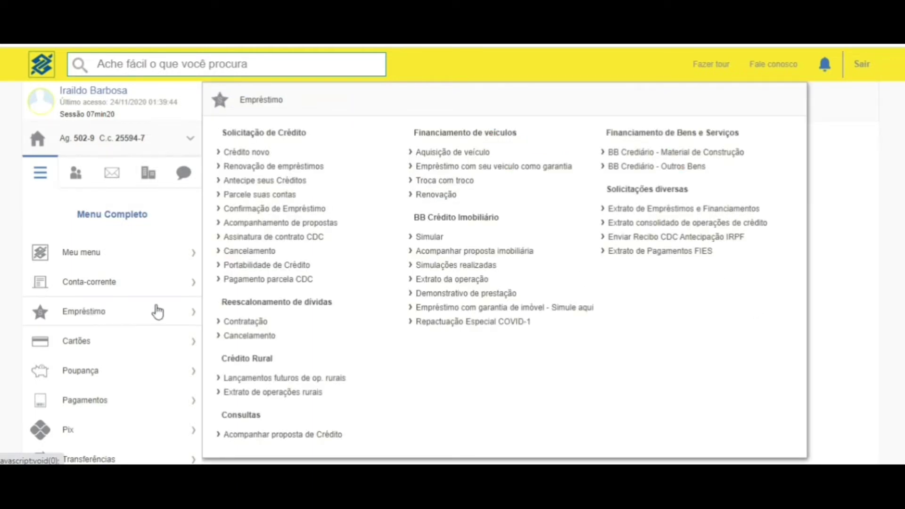
click(263, 195)
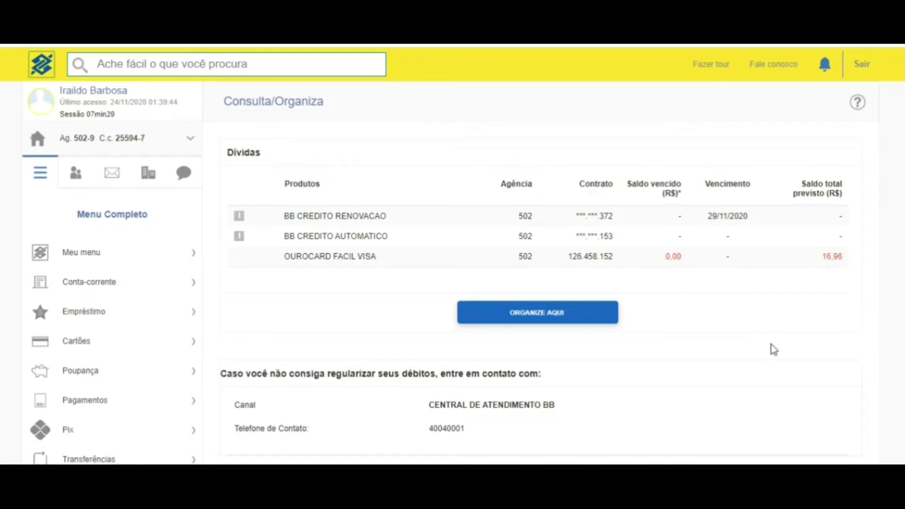
scroll(442, 327, down, 5)
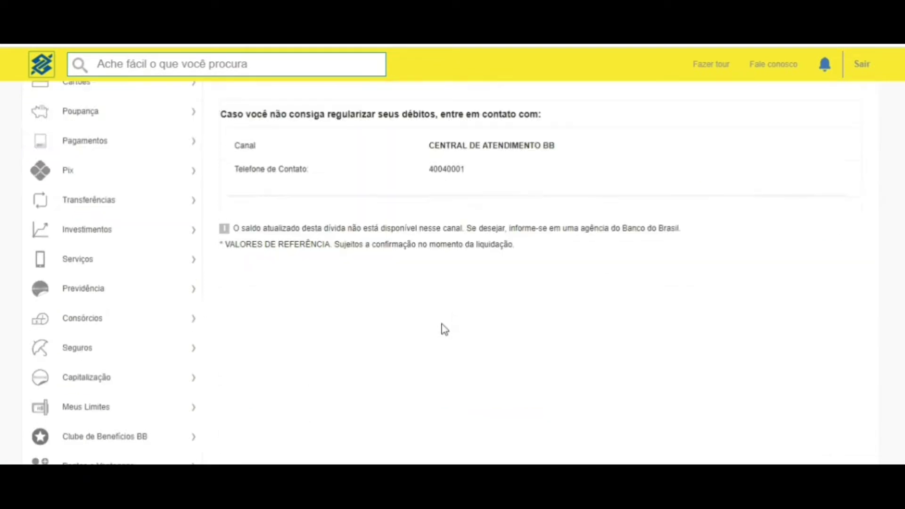
scroll(442, 328, up, 2)
scroll(442, 328, up, 3)
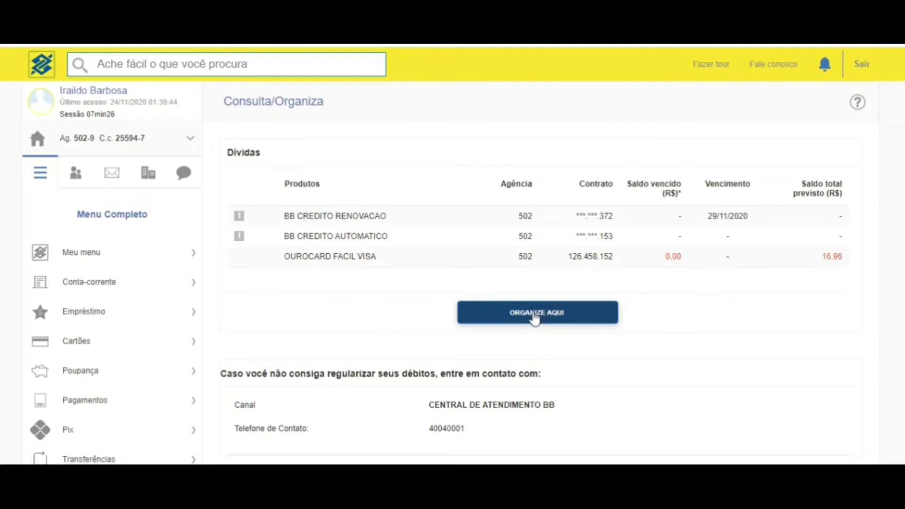
click(535, 316)
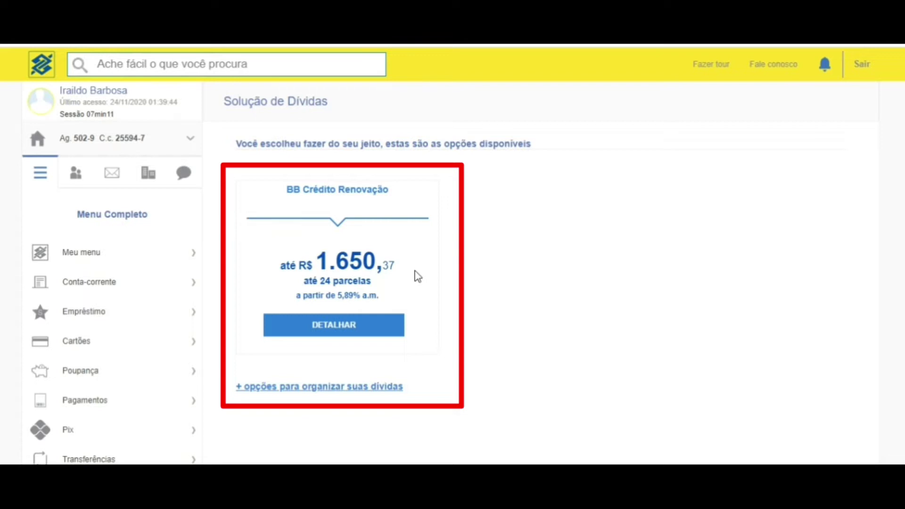
Step: Open the details of the BB Crédito Renovação offer and review its included contracts, new loan total and proposed instalments
click(338, 330)
scroll(338, 334, down, 3)
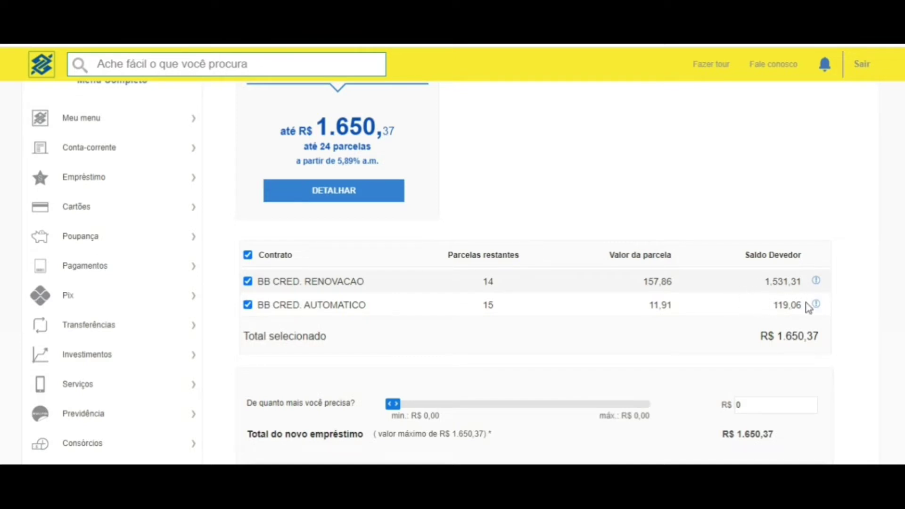
scroll(808, 307, down, 4)
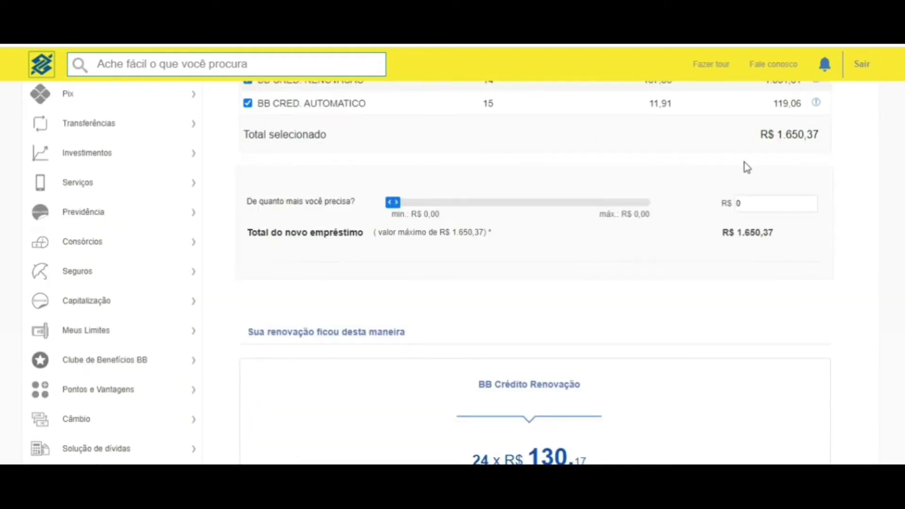
scroll(693, 211, up, 1)
scroll(693, 210, up, 4)
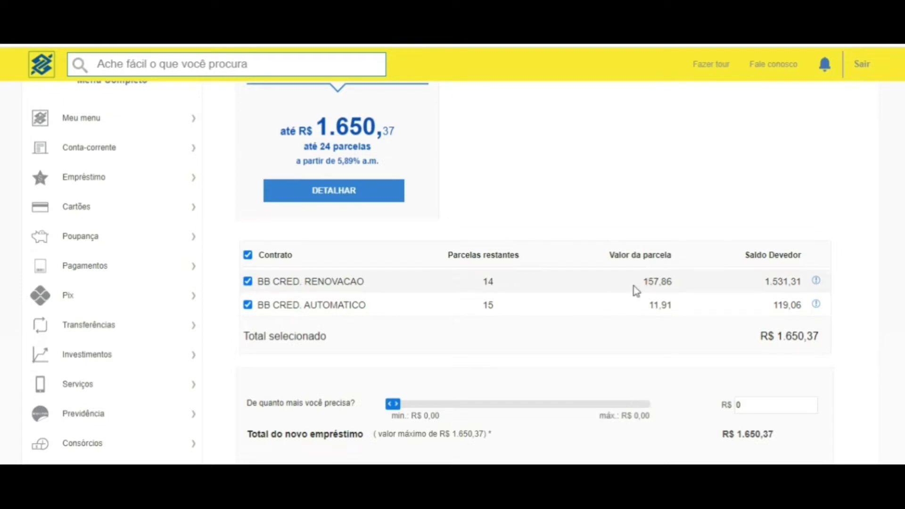
scroll(652, 297, down, 3)
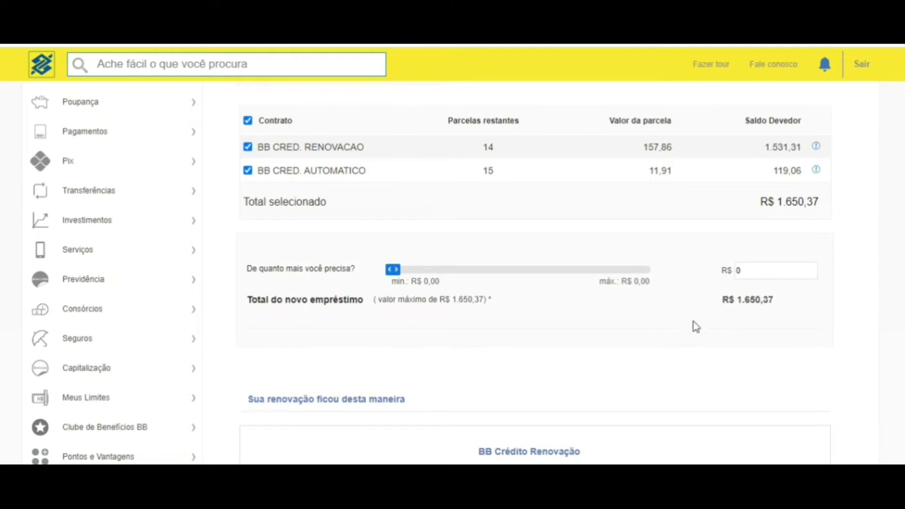
scroll(698, 316, down, 3)
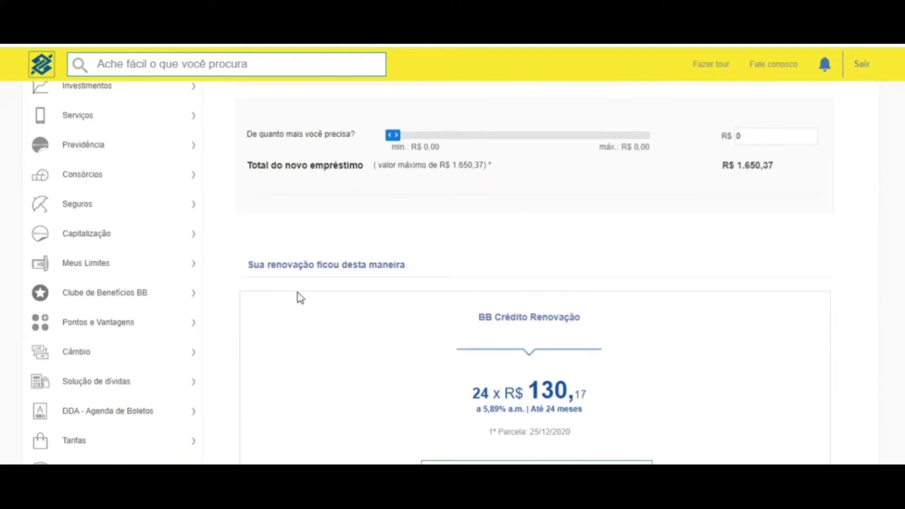
scroll(405, 292, down, 3)
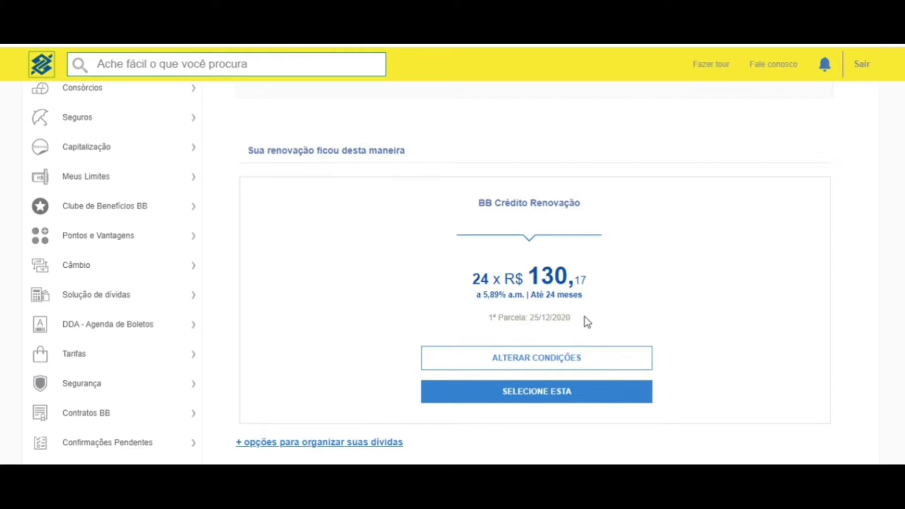
Step: Change the renewal conditions to a 13-month term with instalments of R$ 185,23
click(545, 356)
scroll(543, 354, down, 2)
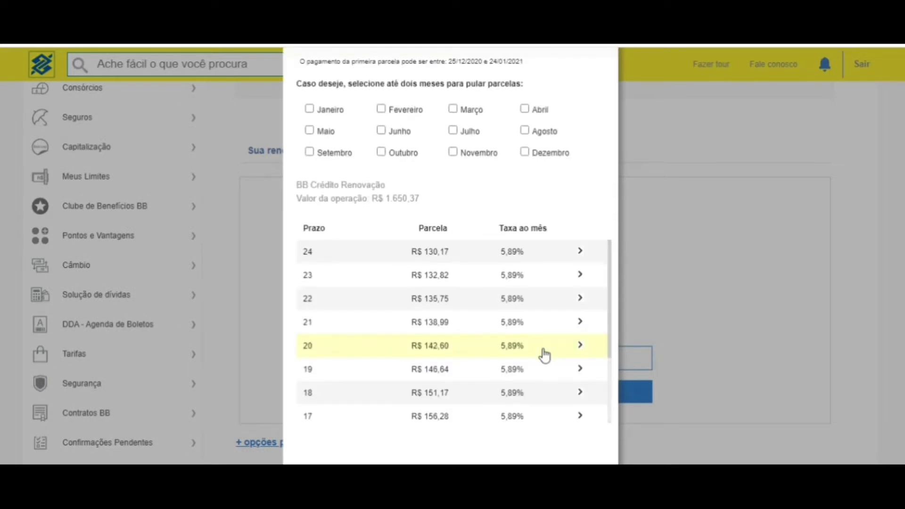
scroll(361, 259, down, 2)
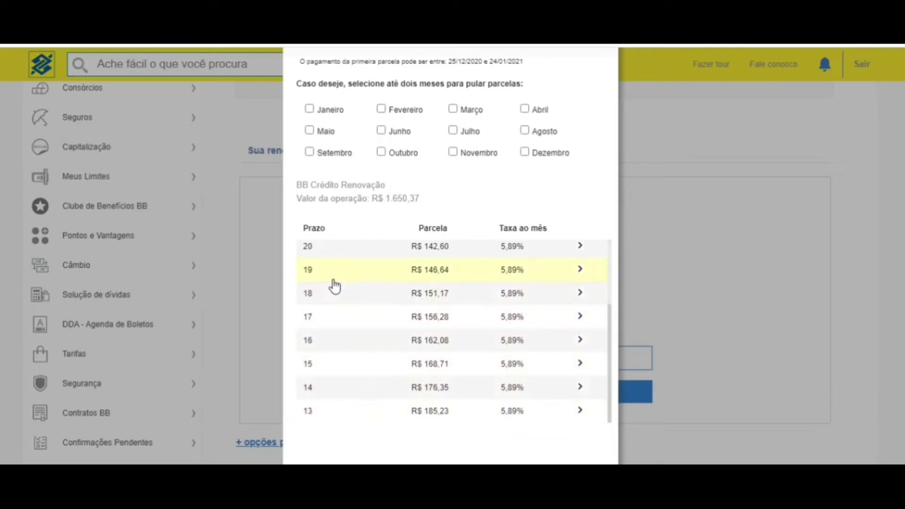
click(405, 414)
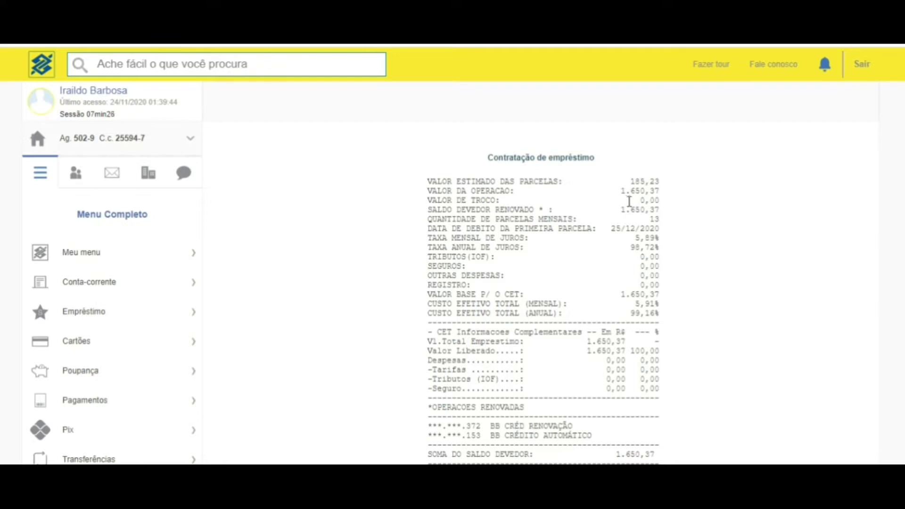
Step: Examine the loan contract's instalments, interest rates, total cost, renewed operations and clauses down to the confirmation options
scroll(474, 221, down, 1)
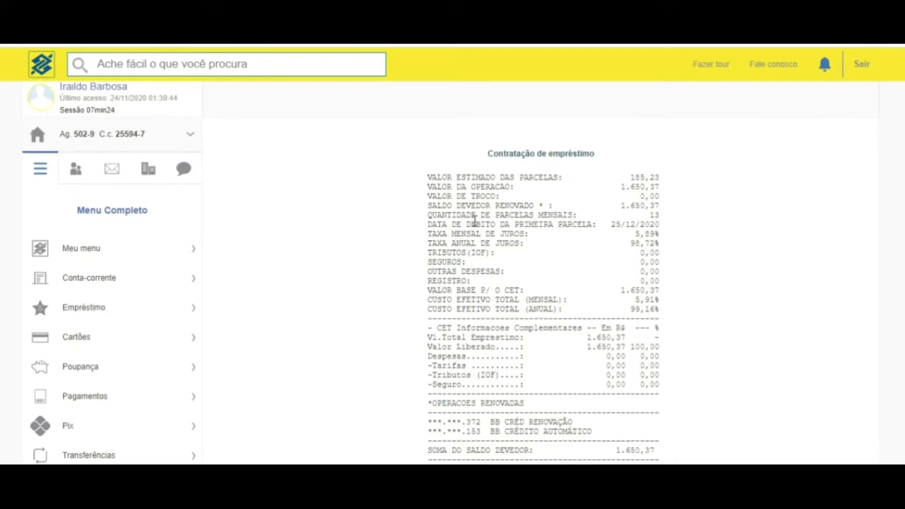
scroll(475, 220, down, 20)
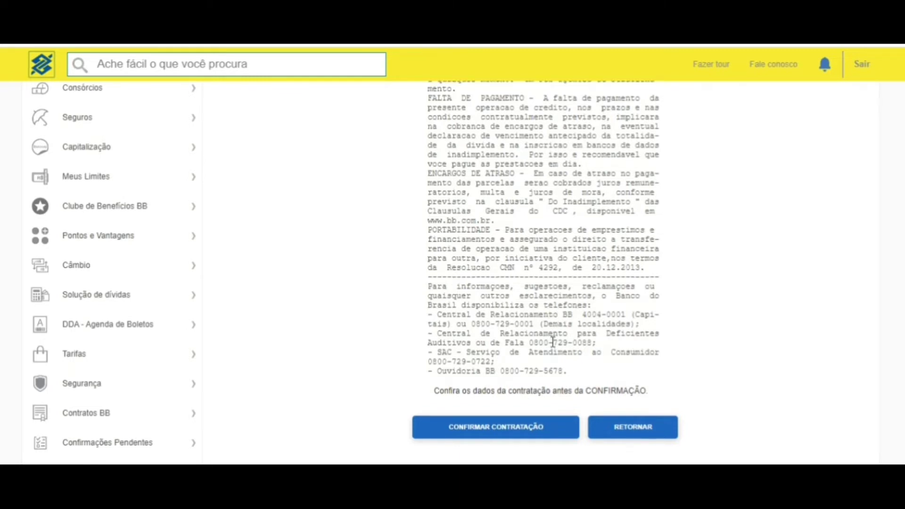
scroll(552, 326, up, 4)
scroll(579, 337, down, 4)
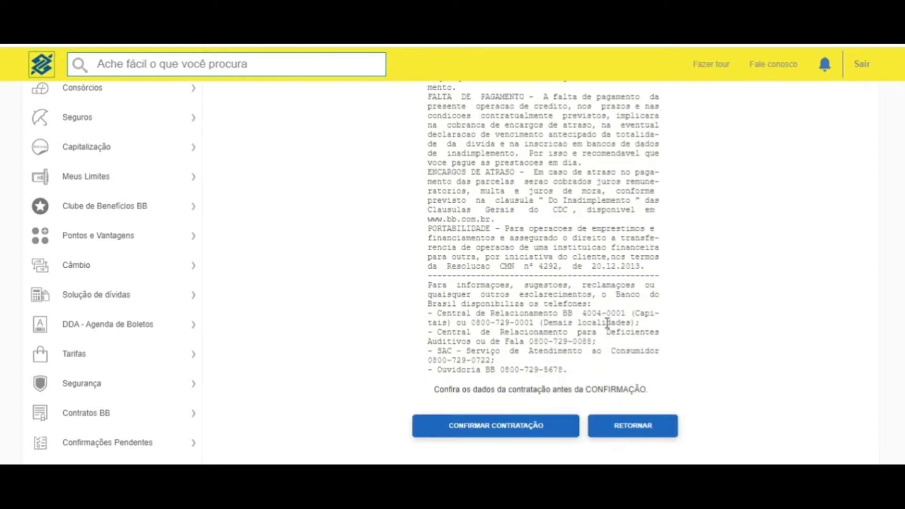
scroll(607, 323, up, 6)
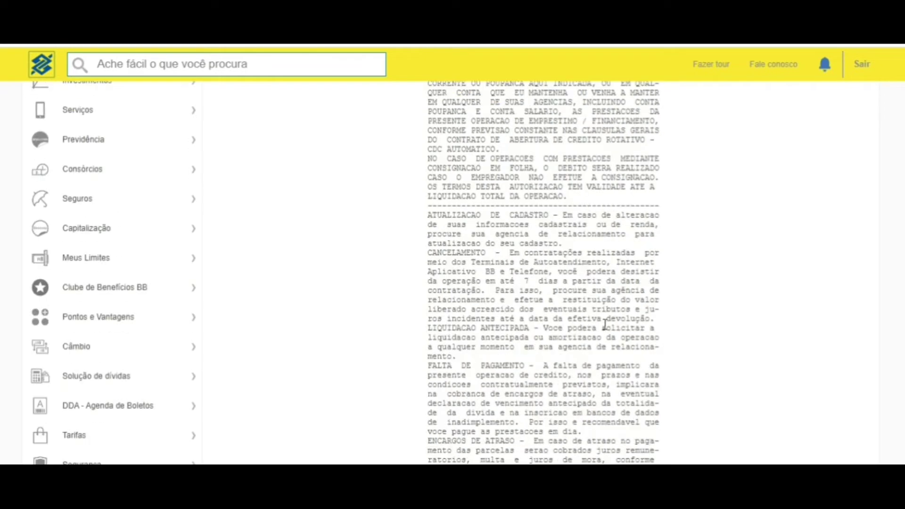
scroll(605, 324, up, 5)
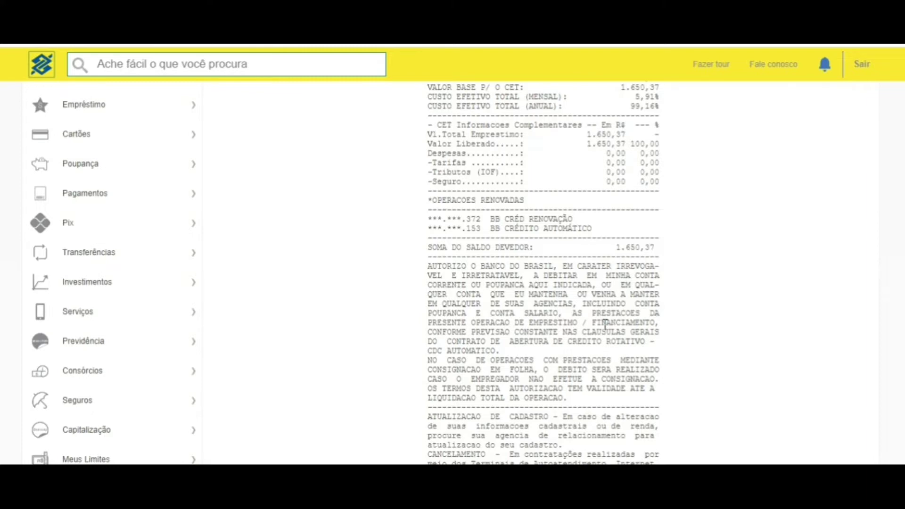
scroll(605, 325, up, 5)
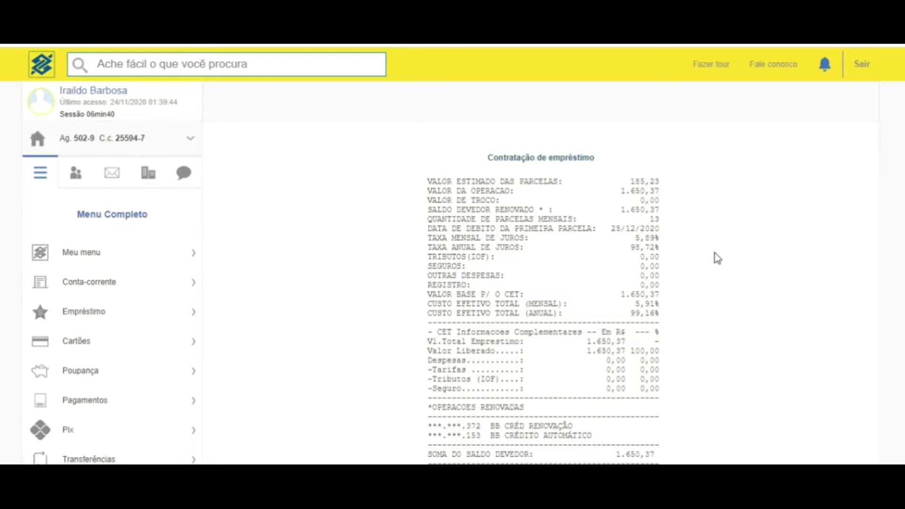
scroll(717, 258, down, 20)
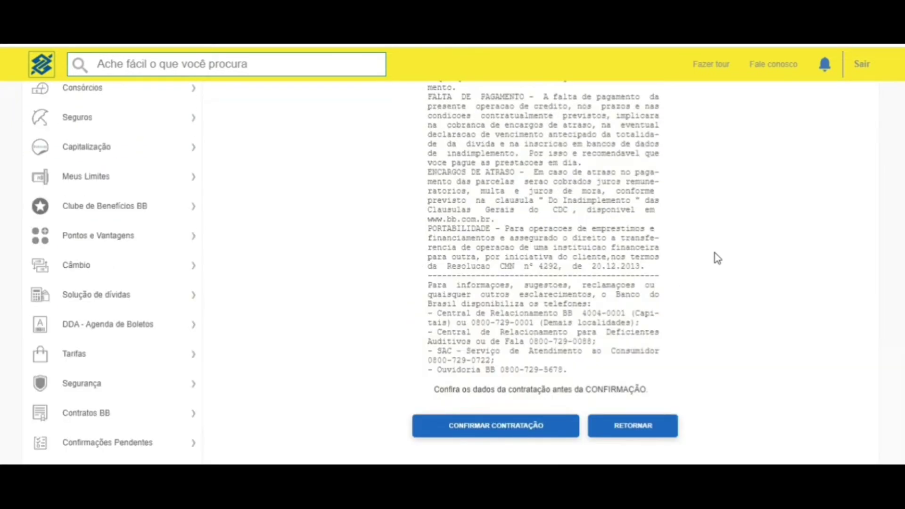
scroll(682, 315, up, 10)
scroll(681, 316, down, 10)
scroll(679, 323, up, 15)
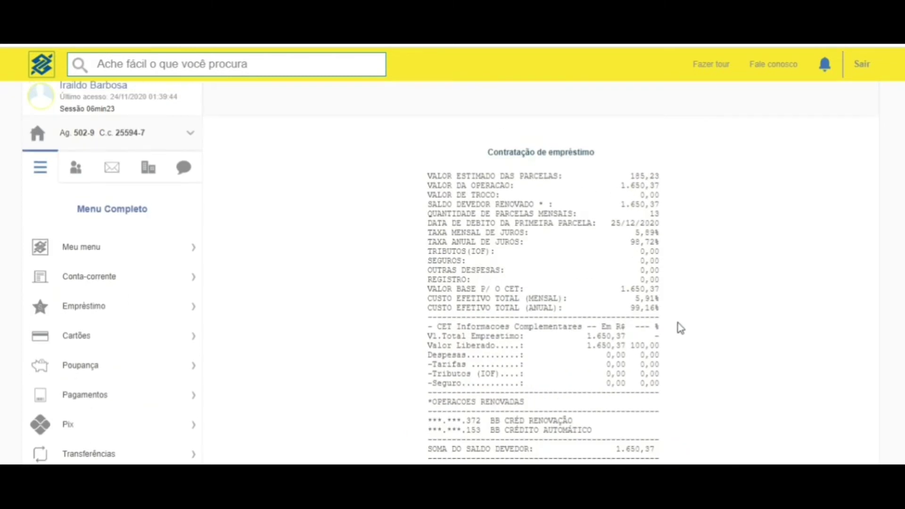
scroll(677, 324, up, 1)
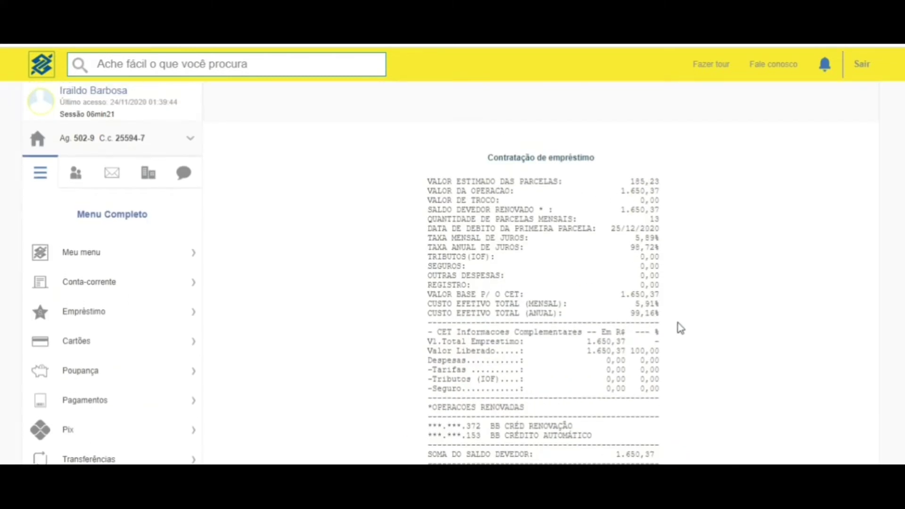